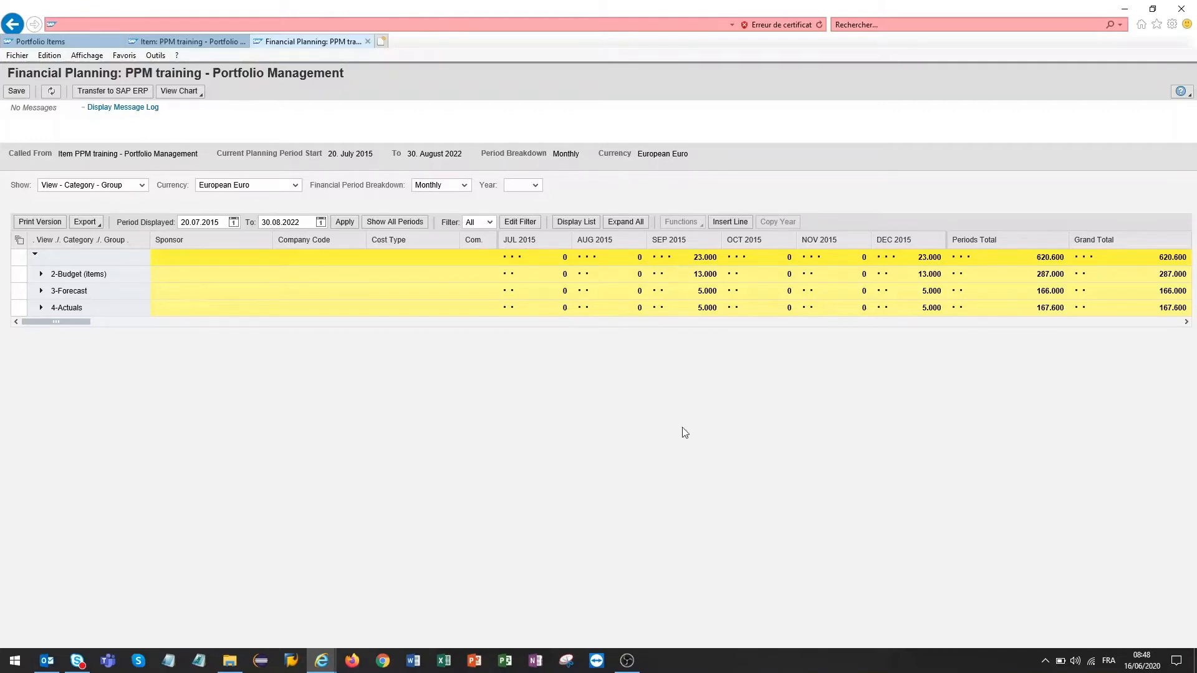
Expand all views, categories and groups in the financial planning table and look over the monthly columns
left_click(644, 222)
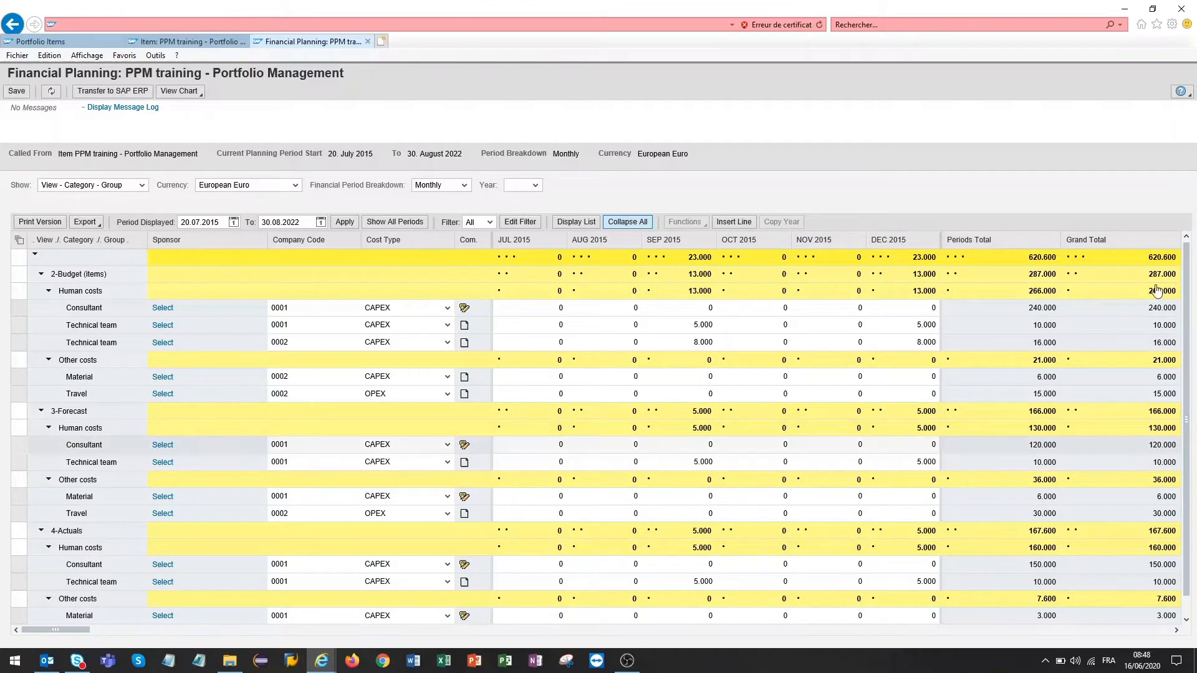
left_click(253, 630)
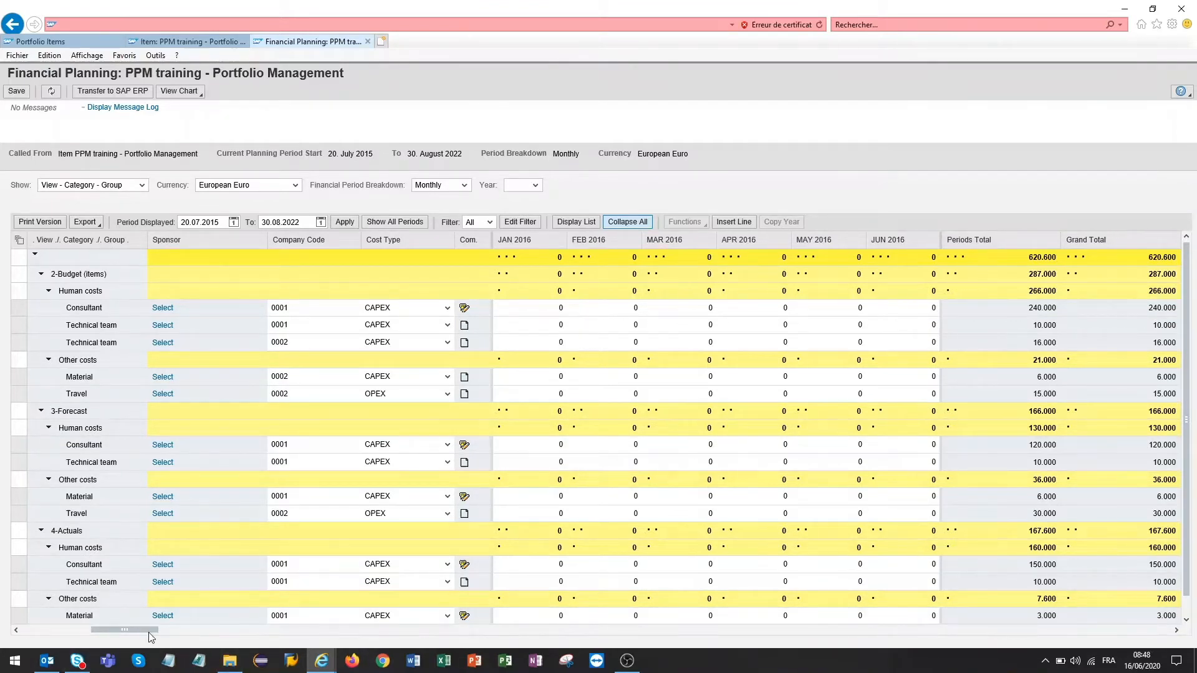
left_click_drag(117, 630, 33, 629)
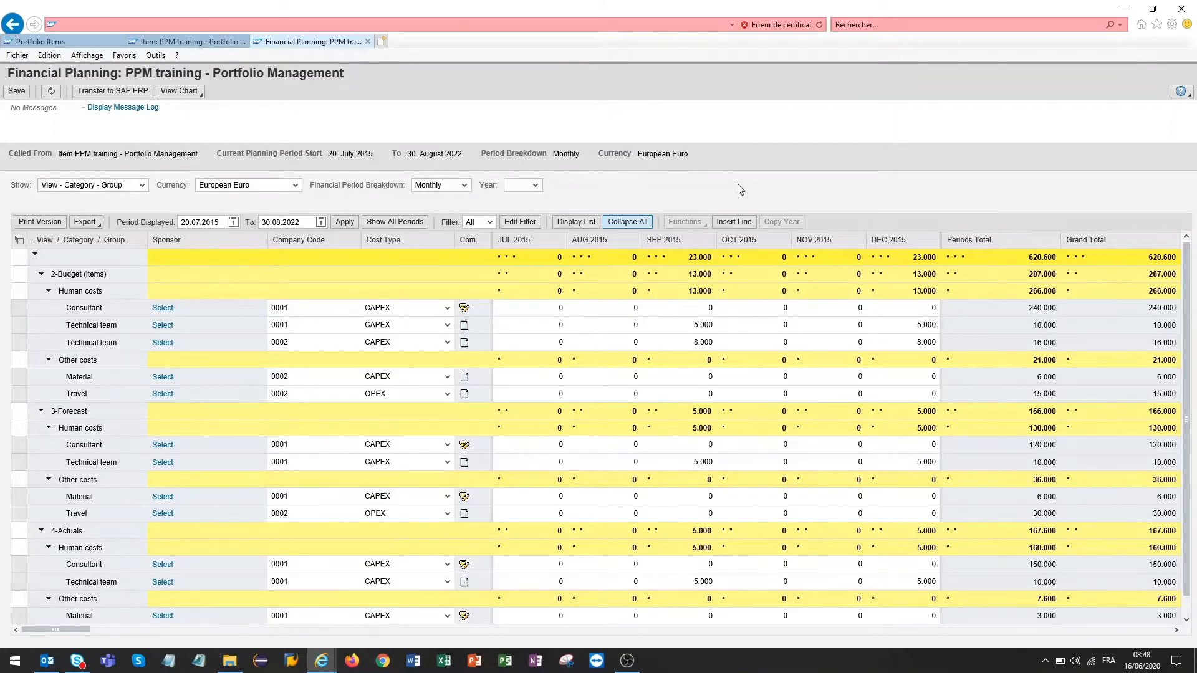
View the plan with the Annually period breakdown and return it to Monthly
left_click(465, 185)
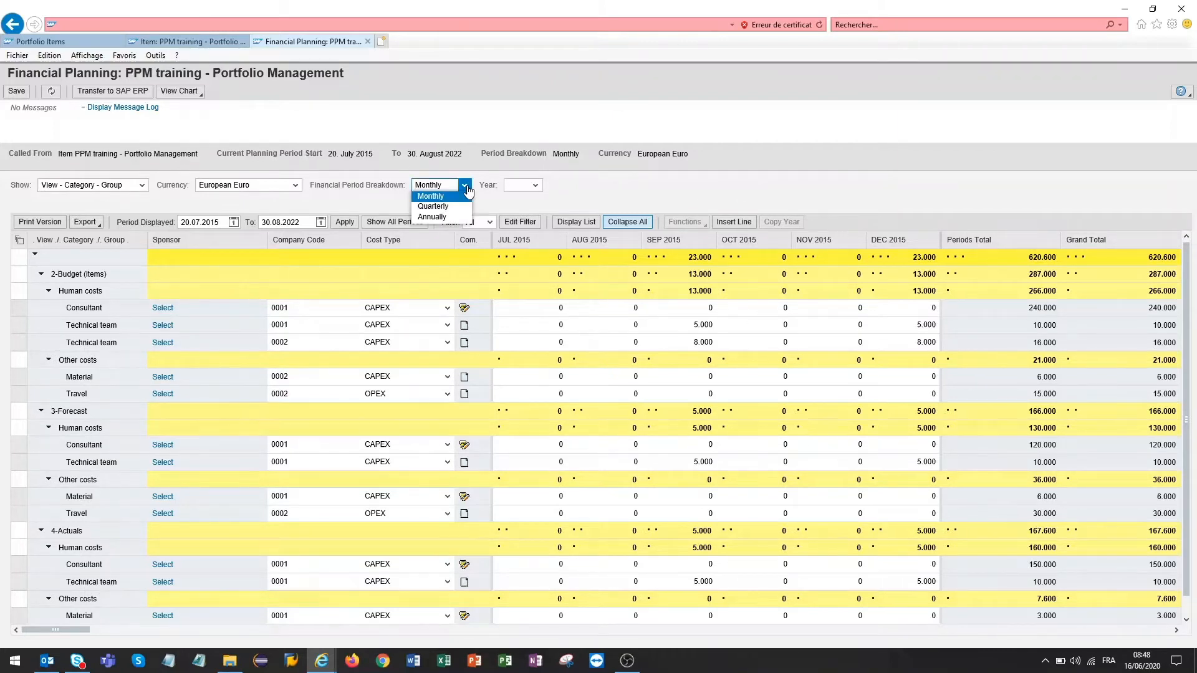
left_click(433, 216)
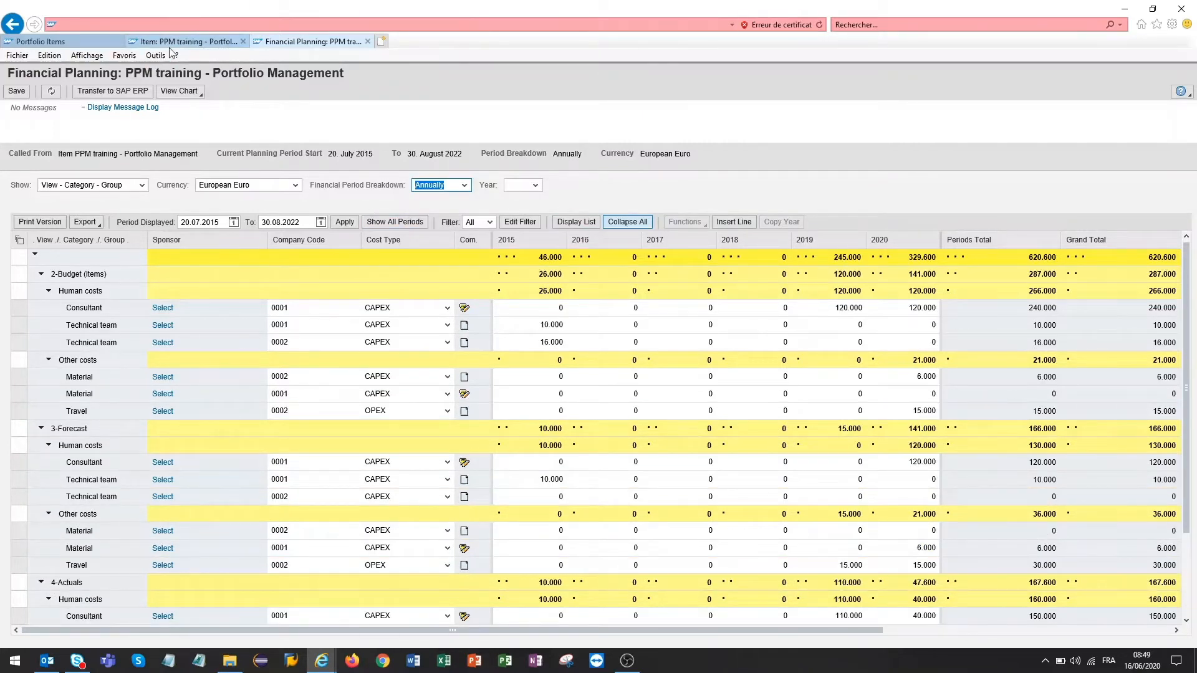
left_click(465, 185)
left_click(443, 205)
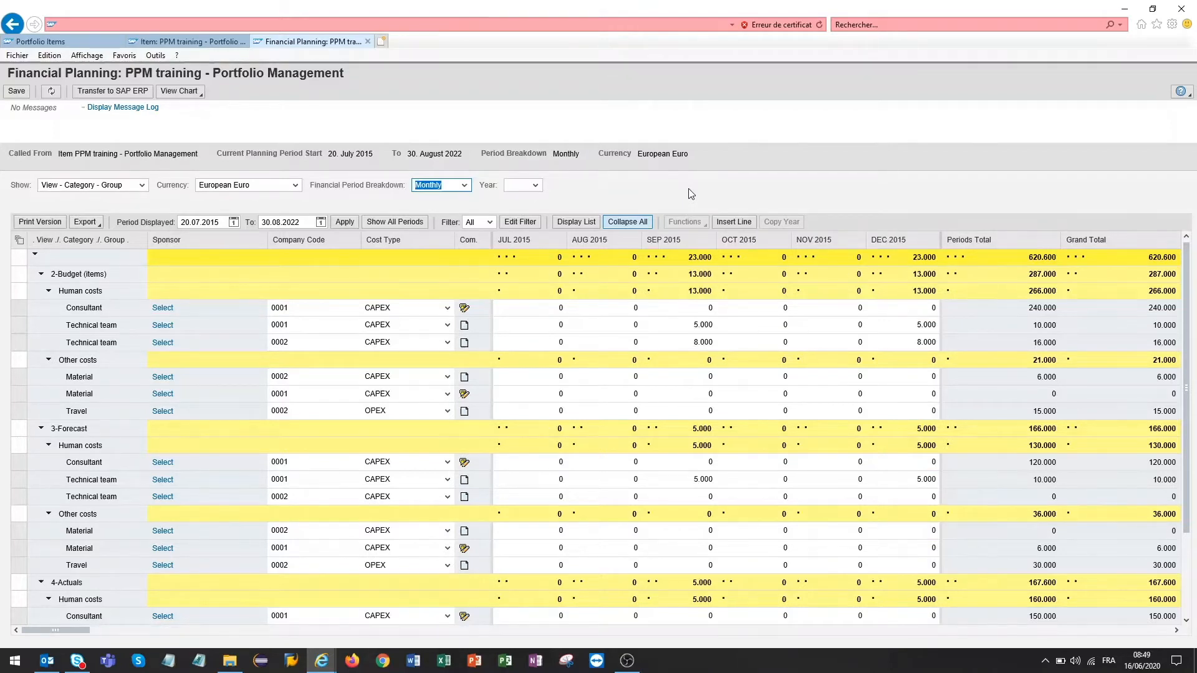
left_click(689, 189)
Limit the displayed planning periods to the year 2020
left_click(537, 186)
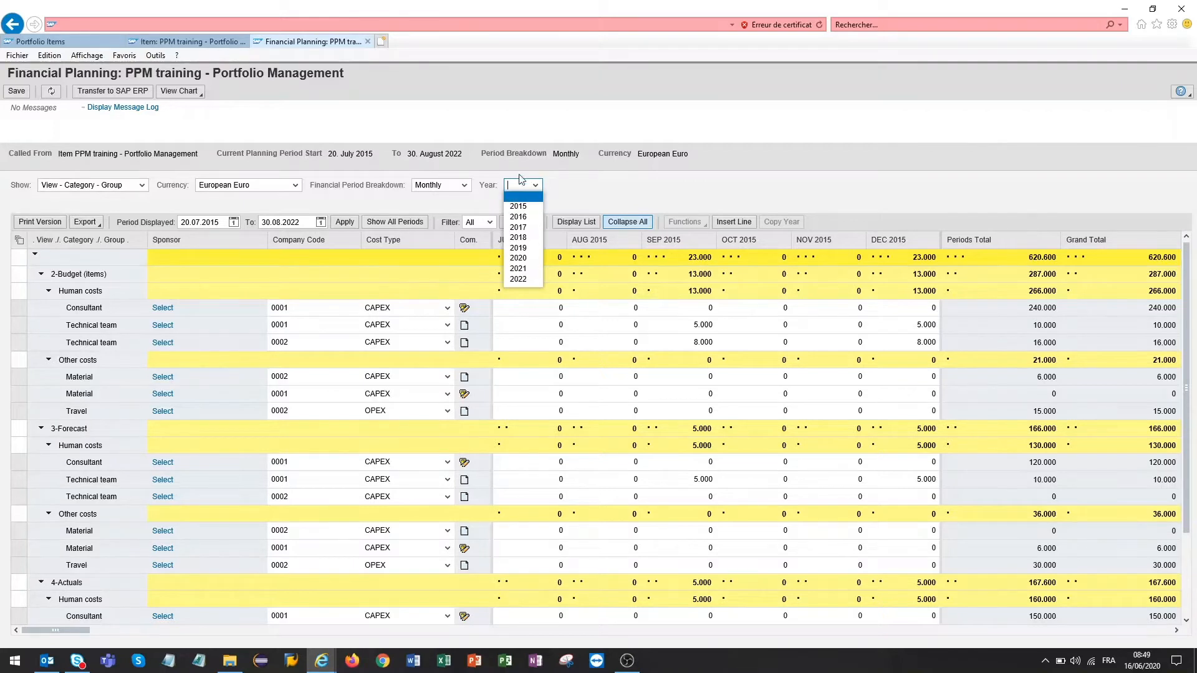
left_click(534, 258)
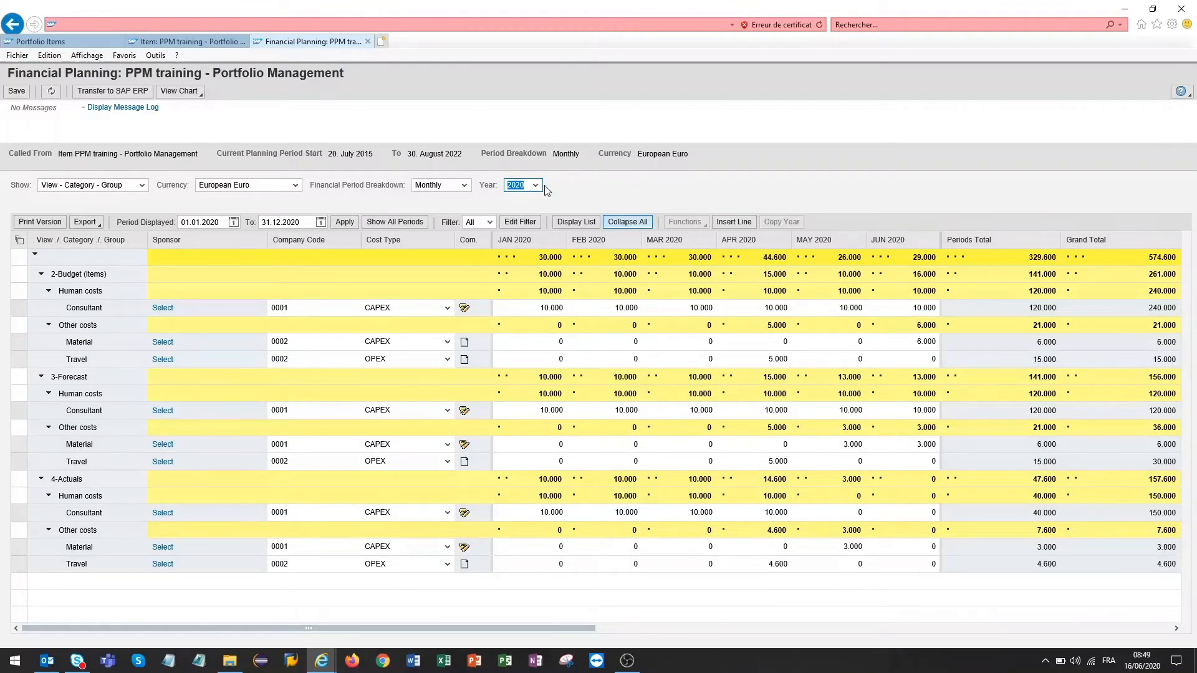
left_click(586, 190)
Insert a planning line with view 3-Forecast, category Human costs and group Consultant
left_click(749, 226)
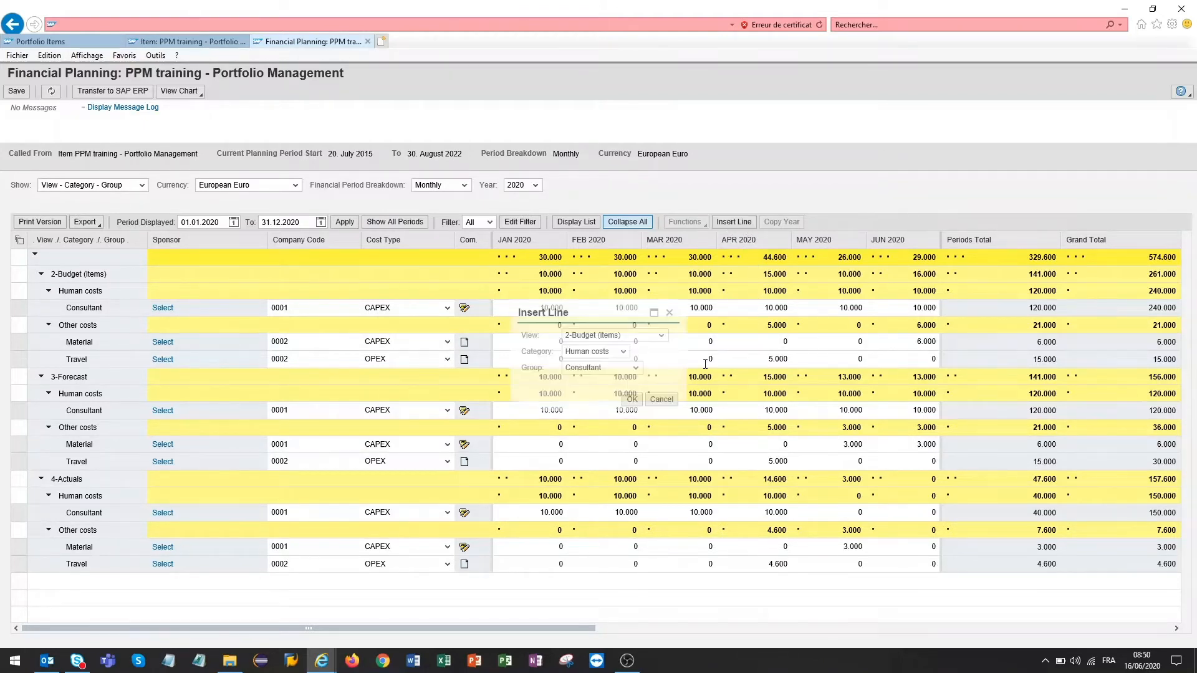
left_click(660, 334)
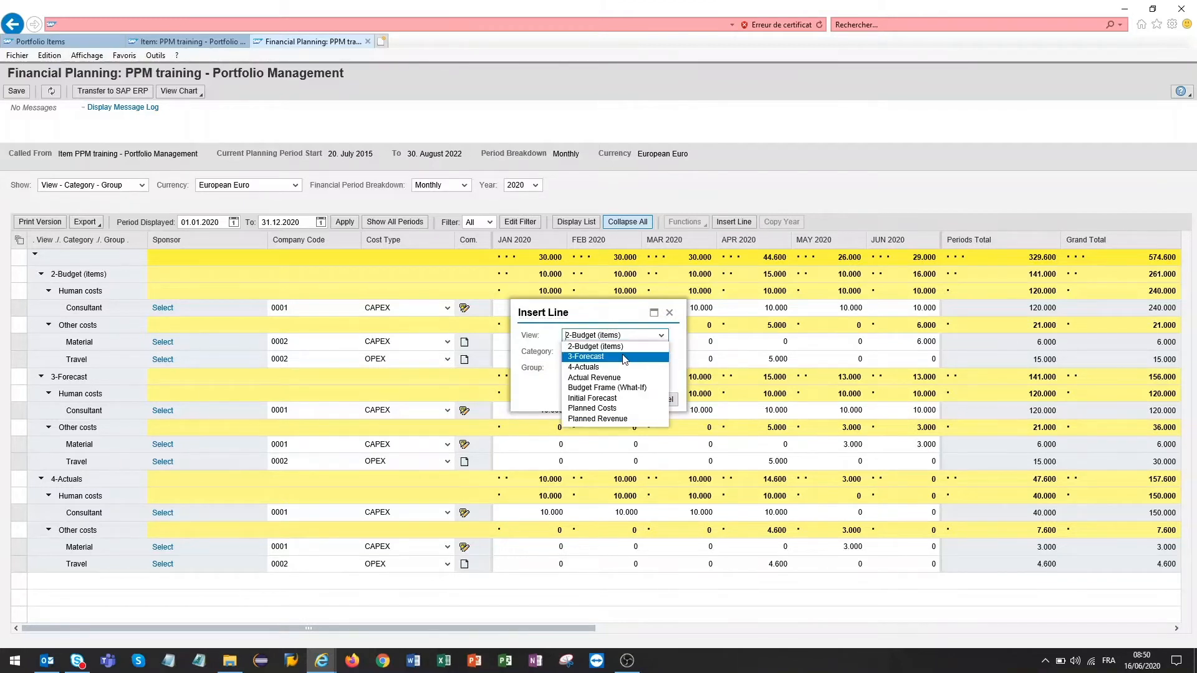
left_click(624, 359)
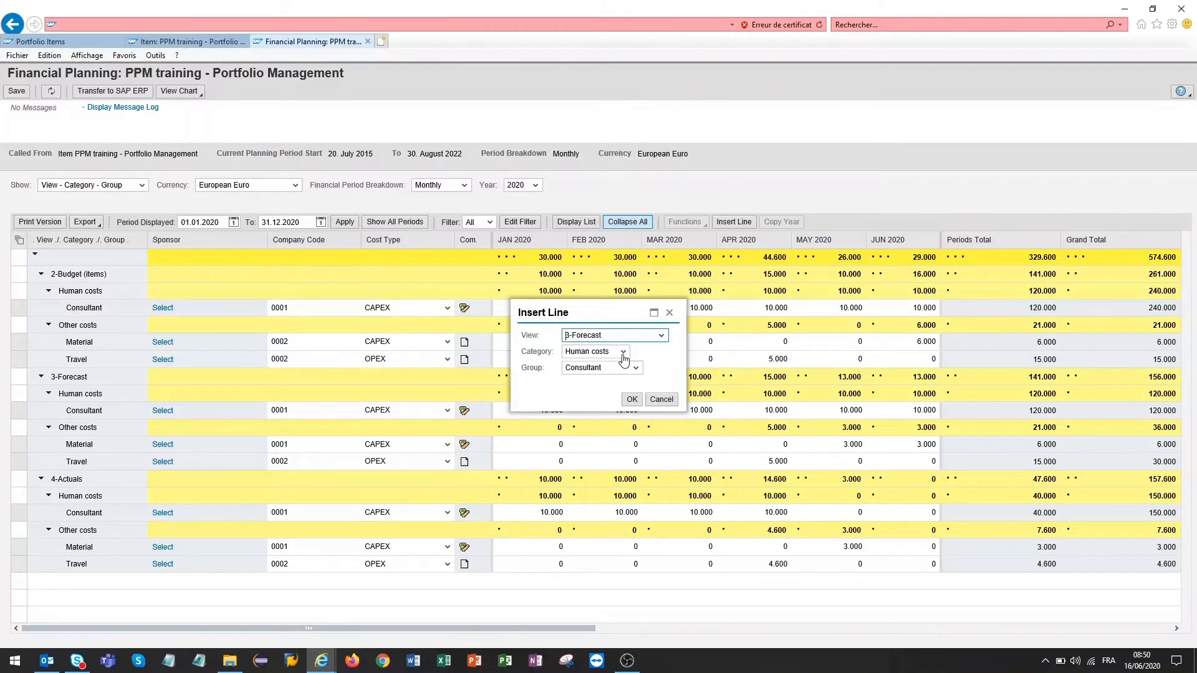
left_click(635, 403)
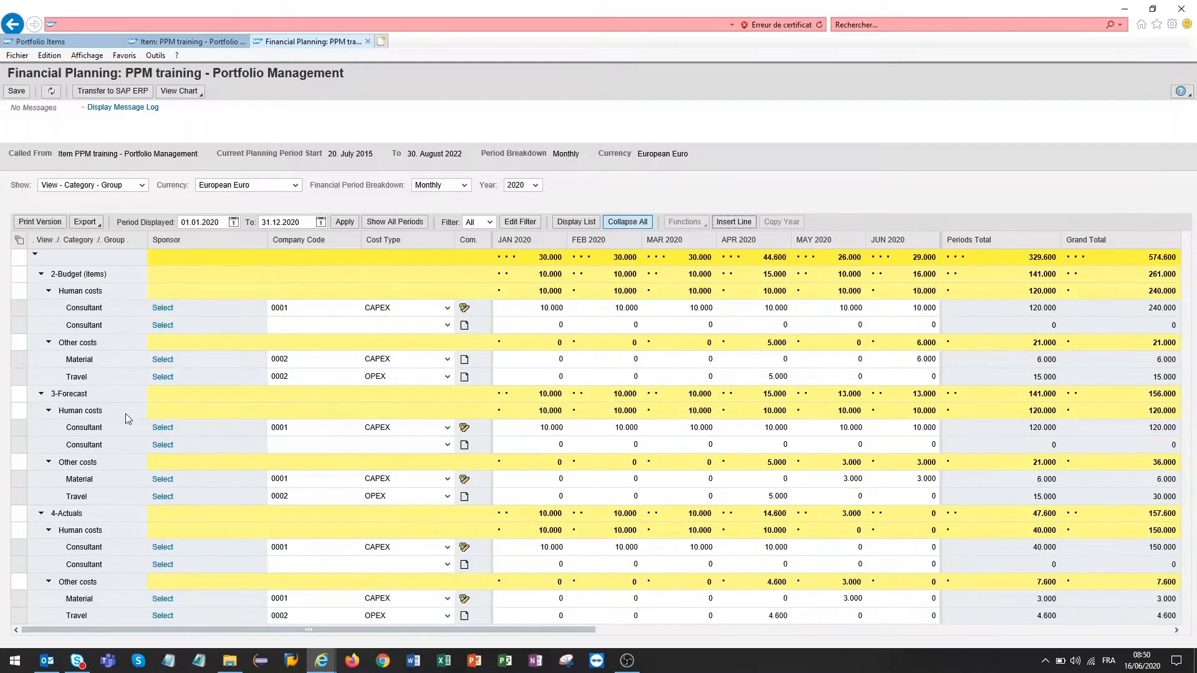
Enter 8000 for each month from September to December 2020 in the new forecast Consultant line
left_click(744, 629)
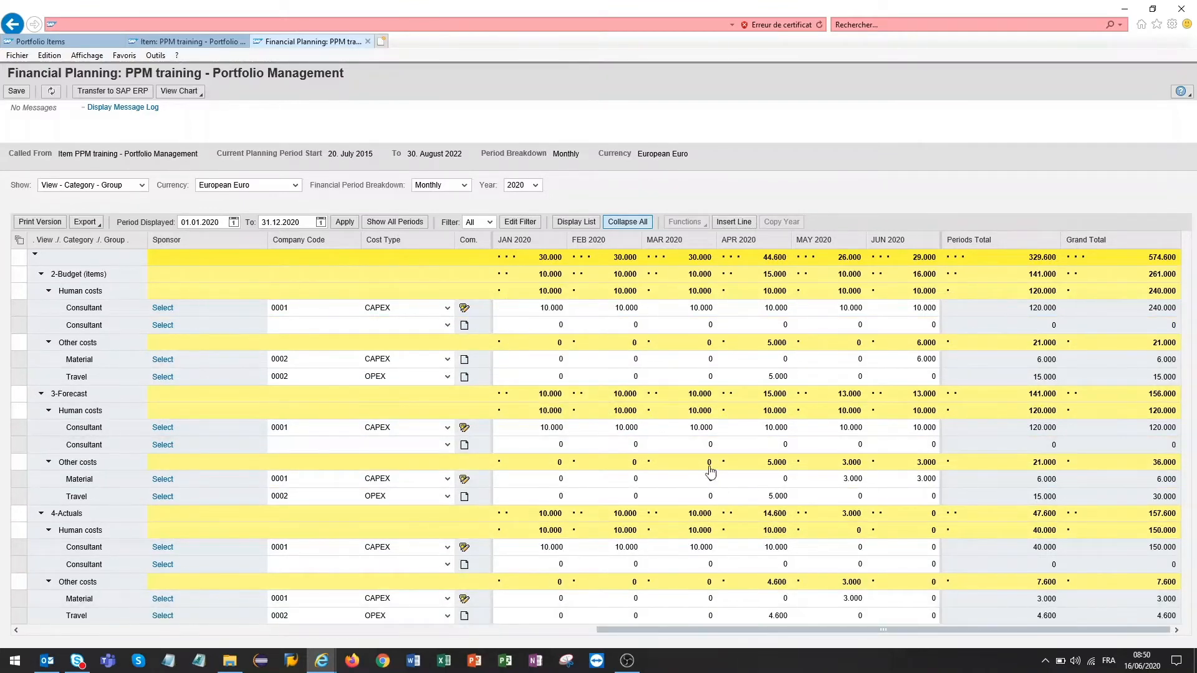
left_click(681, 447)
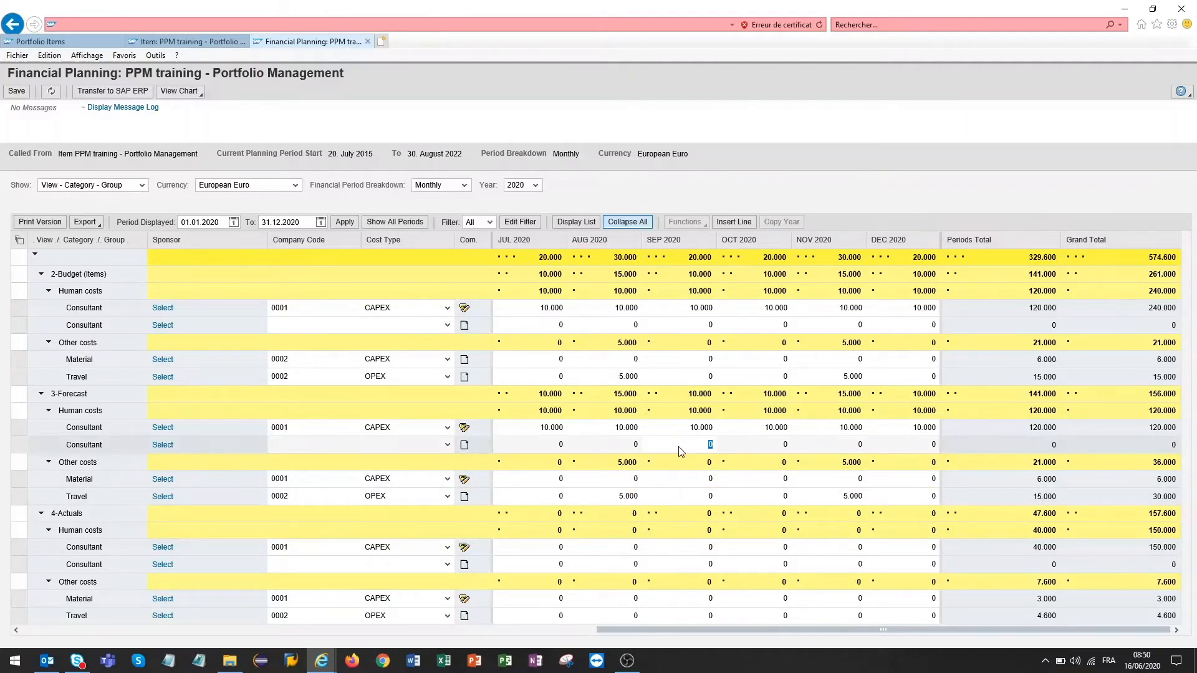
double_click(692, 445)
key("ctrl+c")
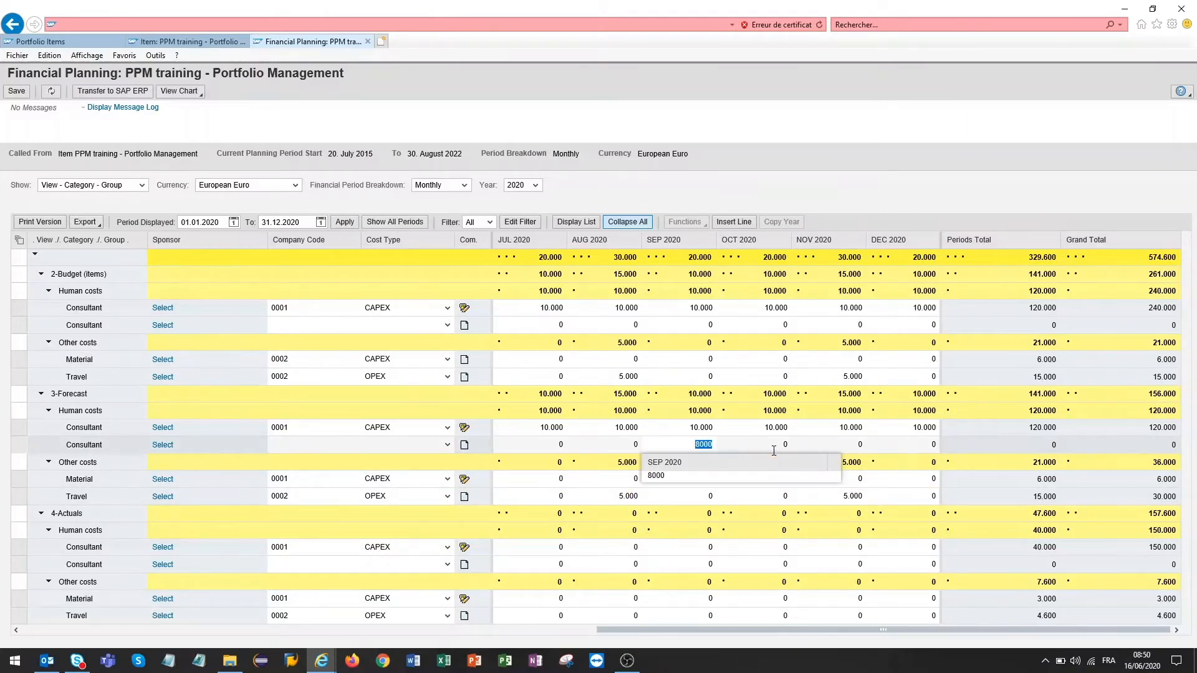
left_click(770, 446)
key("ctrl+v")
left_click(840, 449)
key("ctrl+v")
left_click(913, 449)
key("ctrl+v")
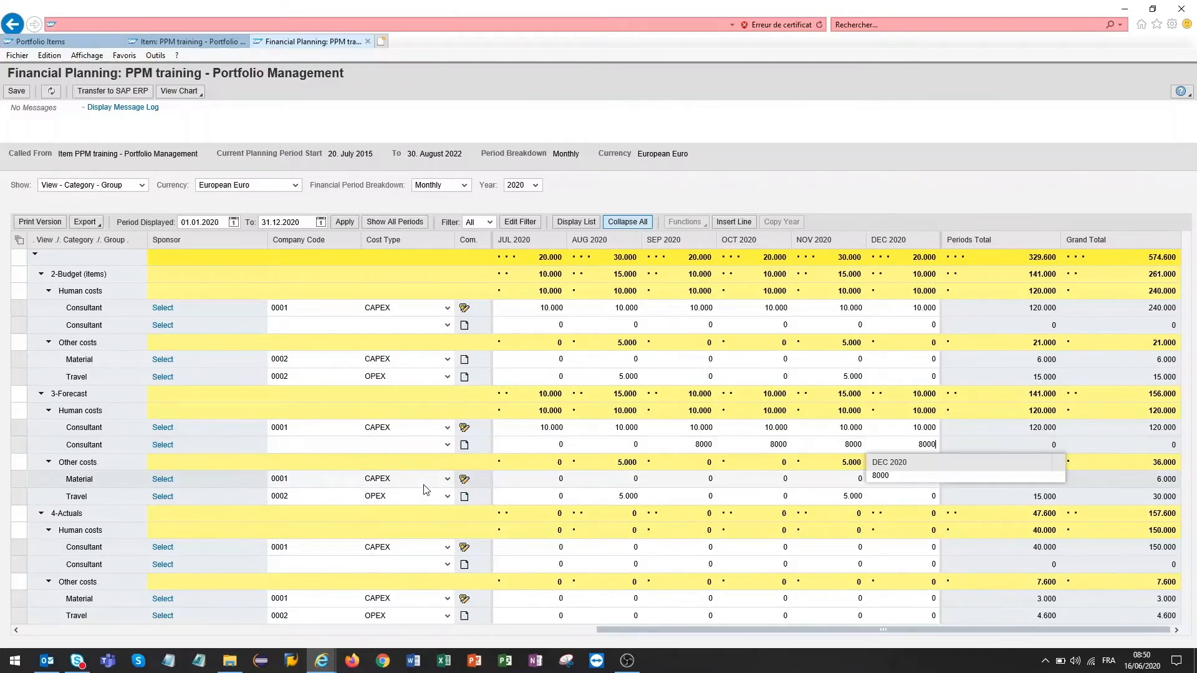
key("Return")
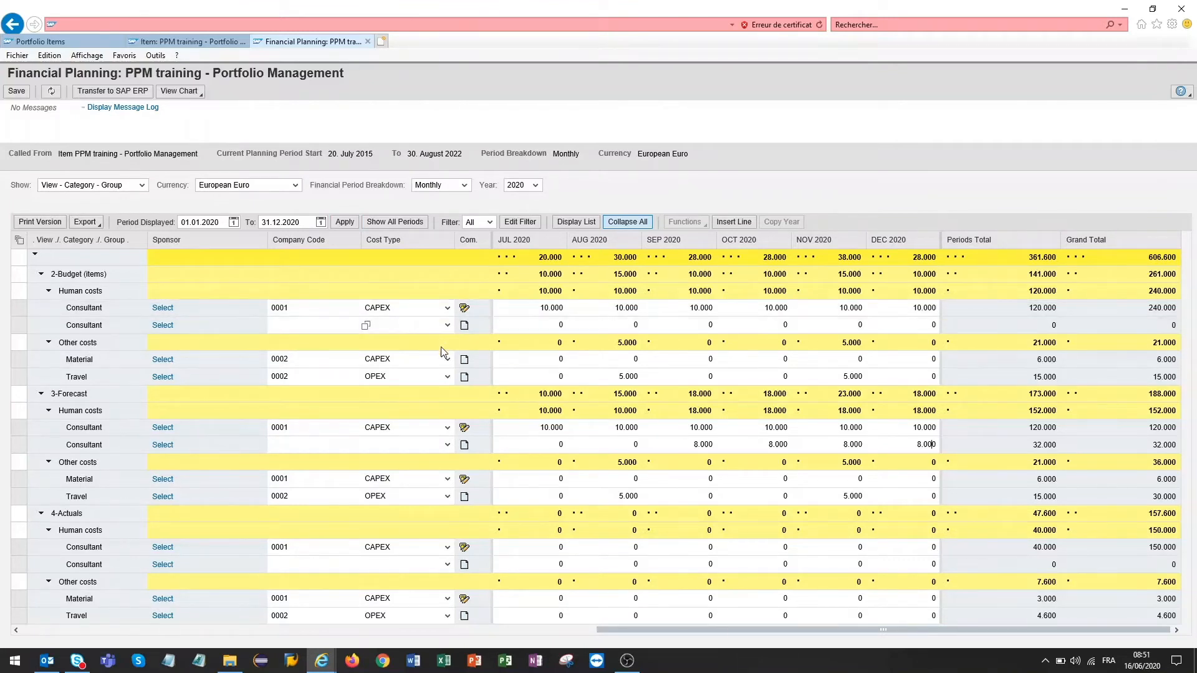
Set the new forecast Consultant line's cost type to CAPEX and its company code to 0002
left_click(447, 444)
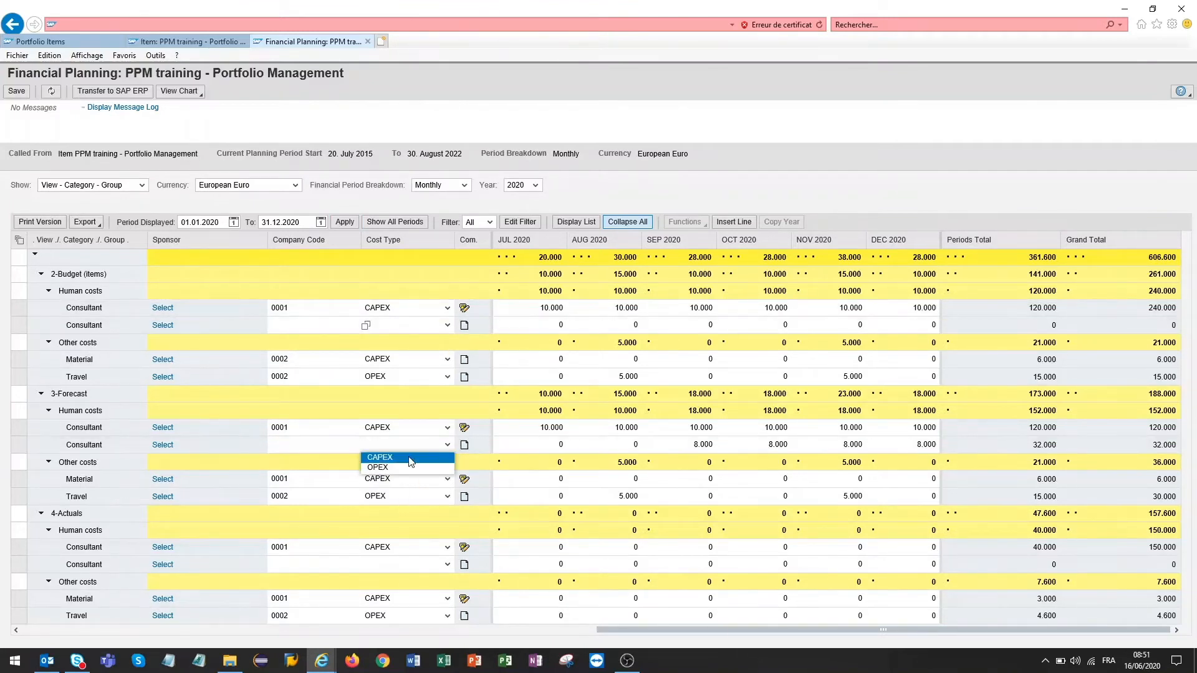
left_click(374, 459)
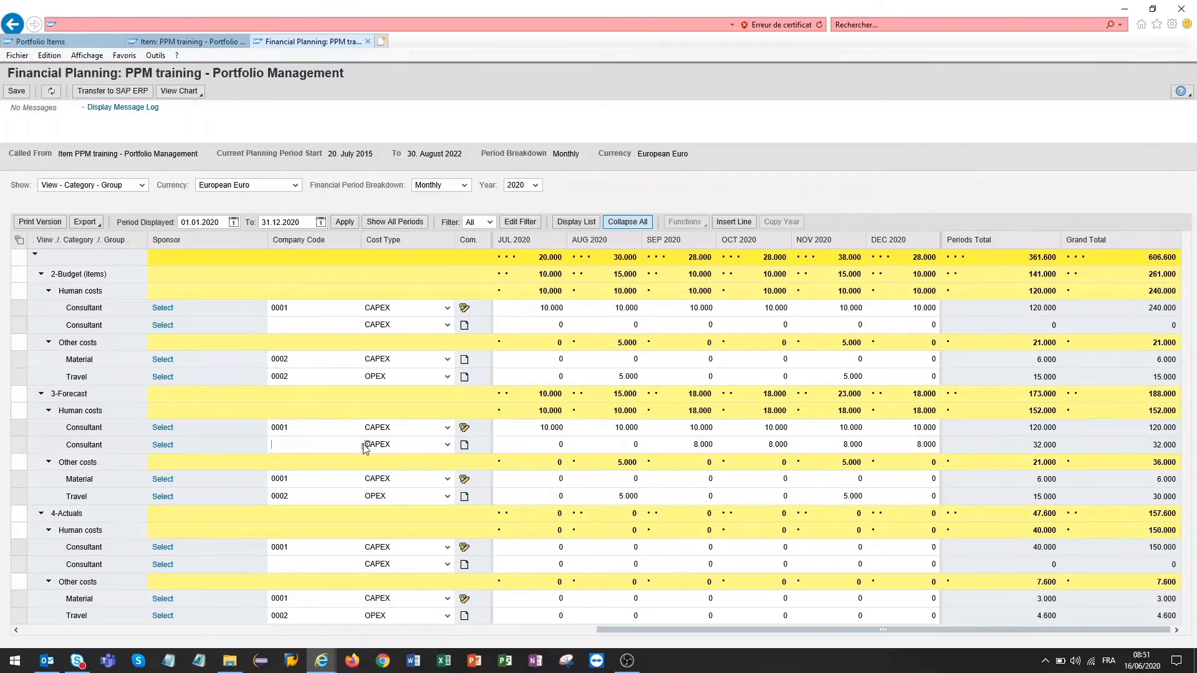
left_click(365, 445)
left_click(399, 394)
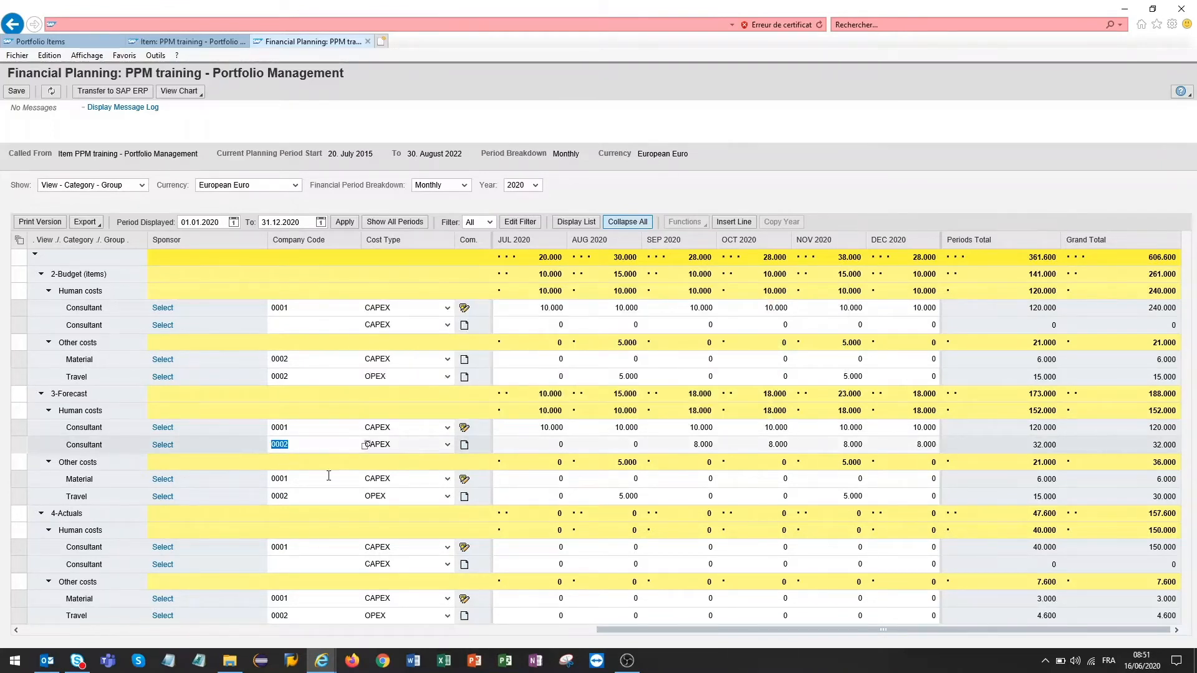
Try company code 456 on the new forecast Consultant line
type("456")
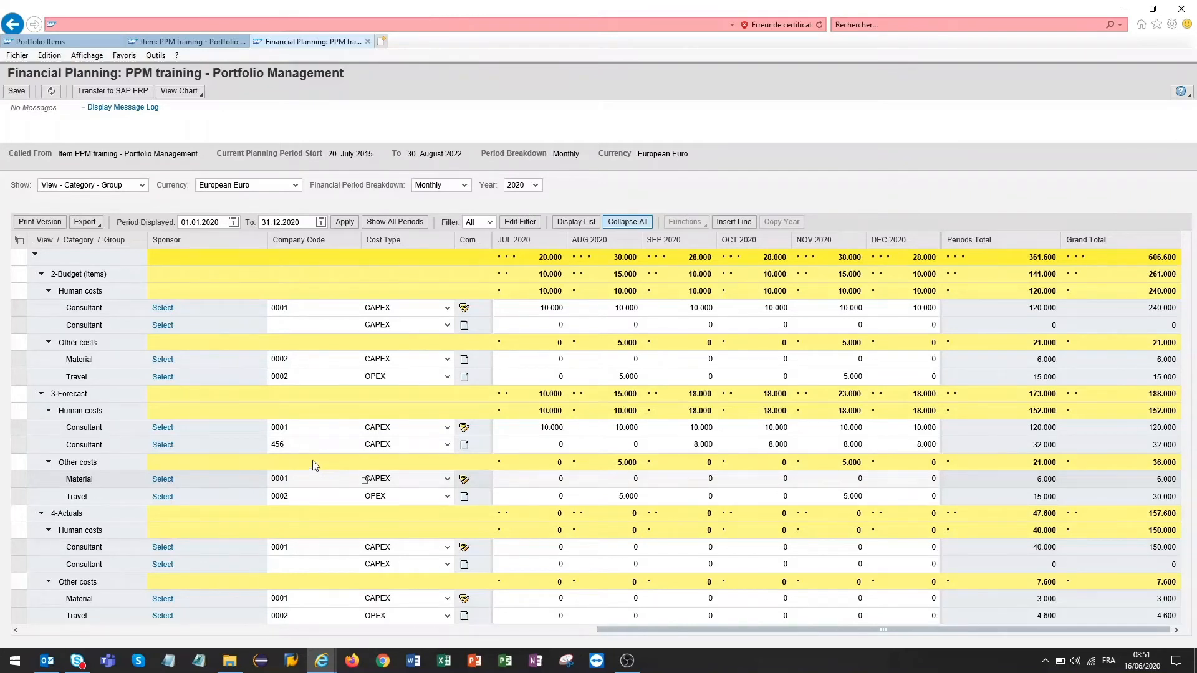
key("Return")
key("Return")
Correct the new forecast Consultant line's company code to 0002
left_click(301, 450)
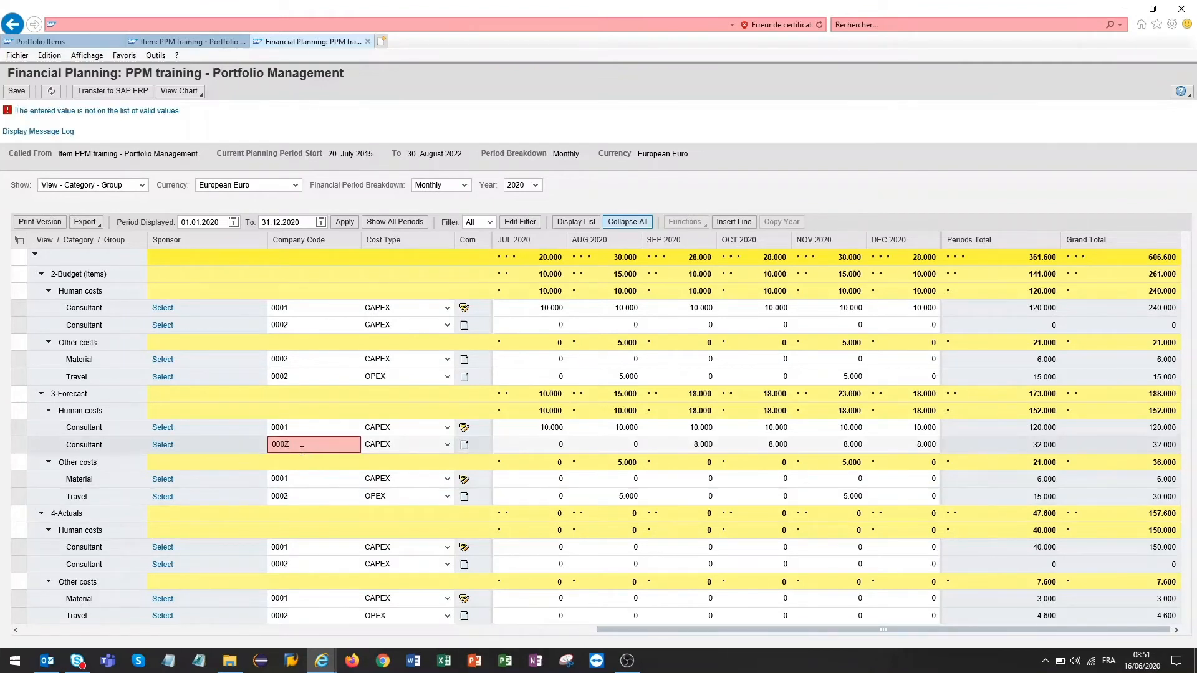
key("BackSpace")
type("2")
key("Return")
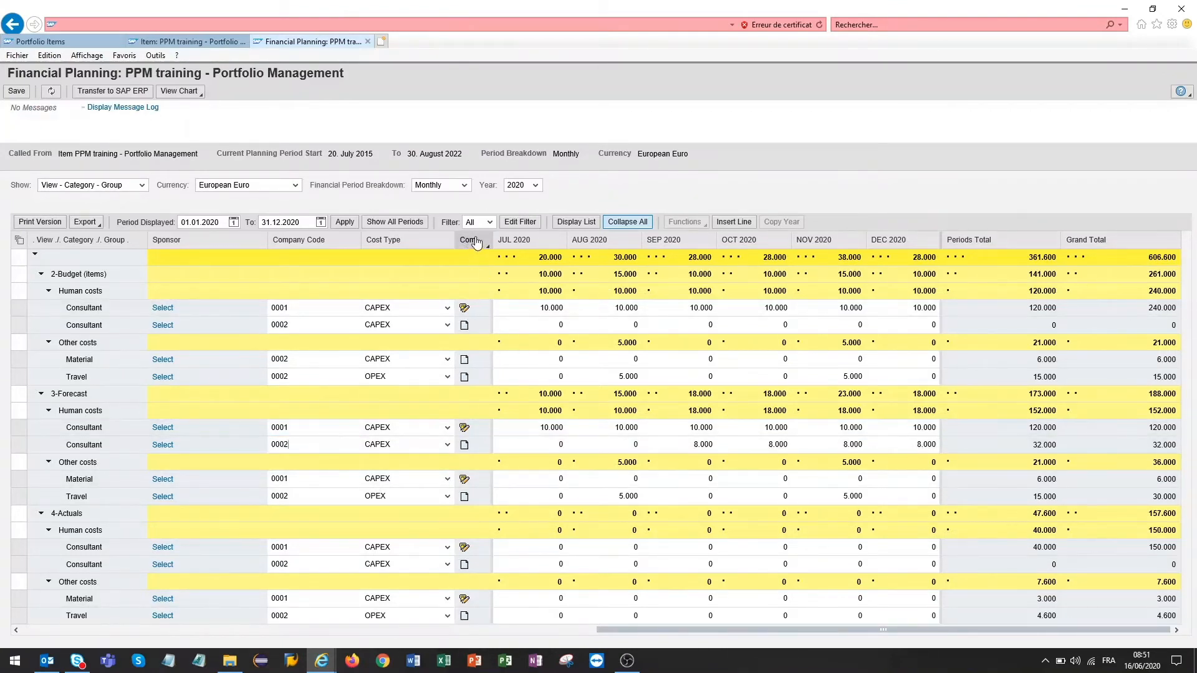
Check the comment on the first forecast Consultant line and save the financial plan
left_click(464, 430)
left_click(17, 91)
View the planning table for the year 2021 and return to 2020
left_click(531, 185)
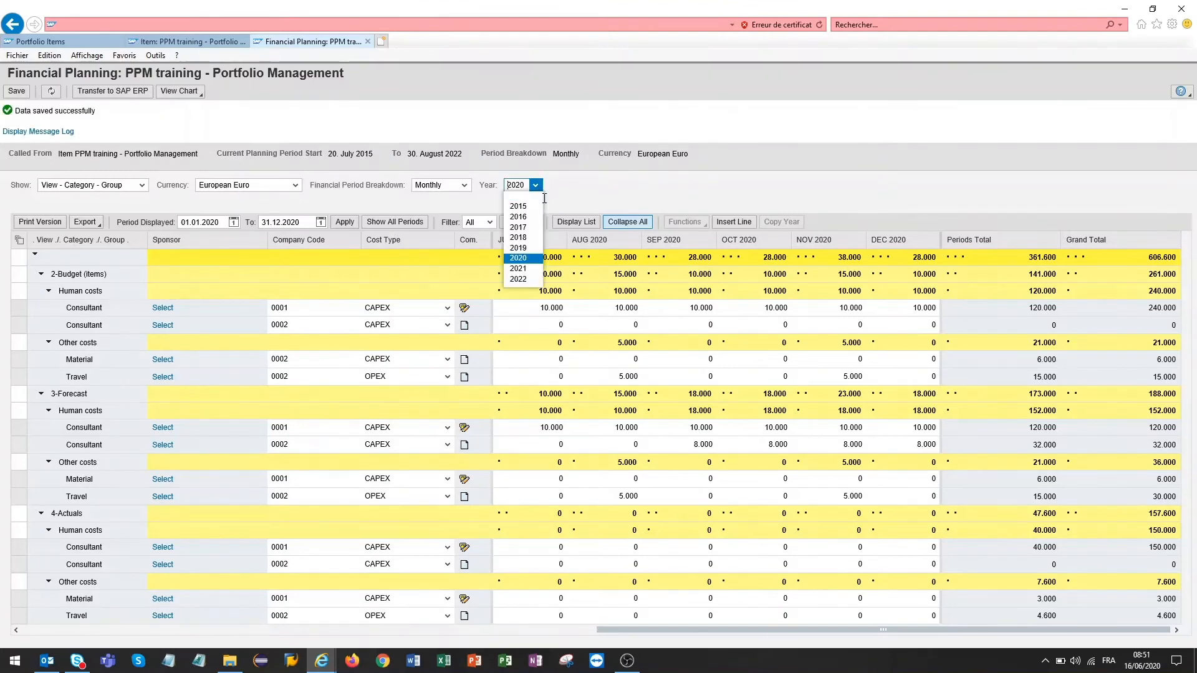
left_click(532, 268)
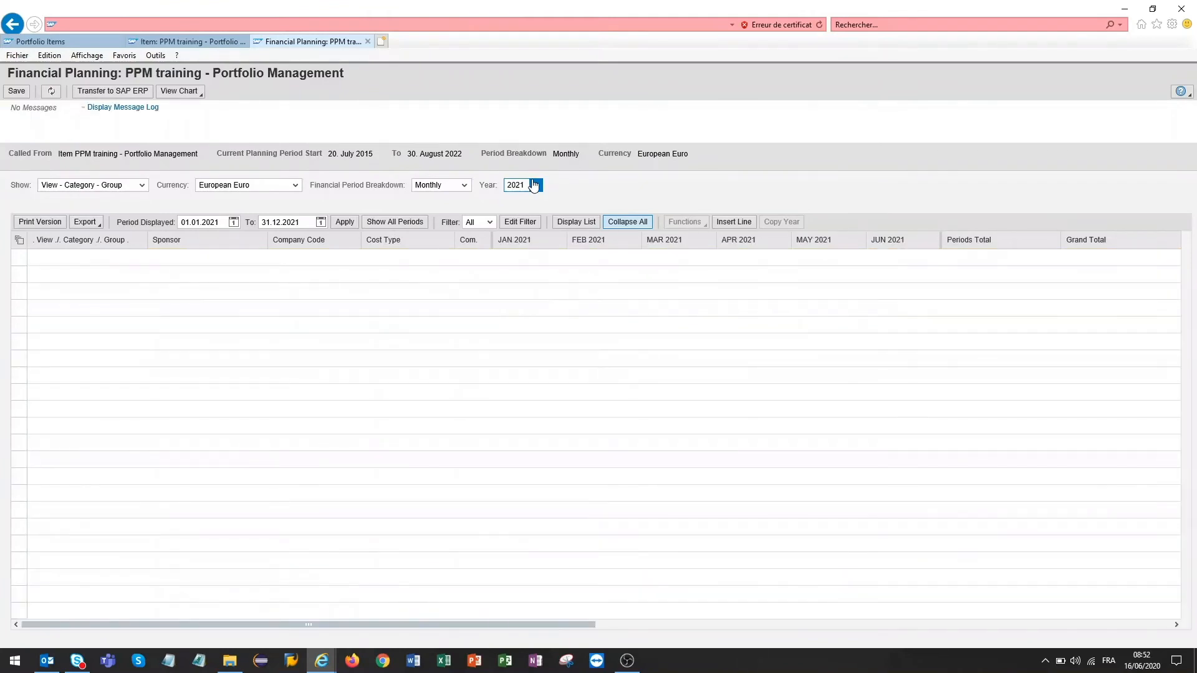
left_click(534, 185)
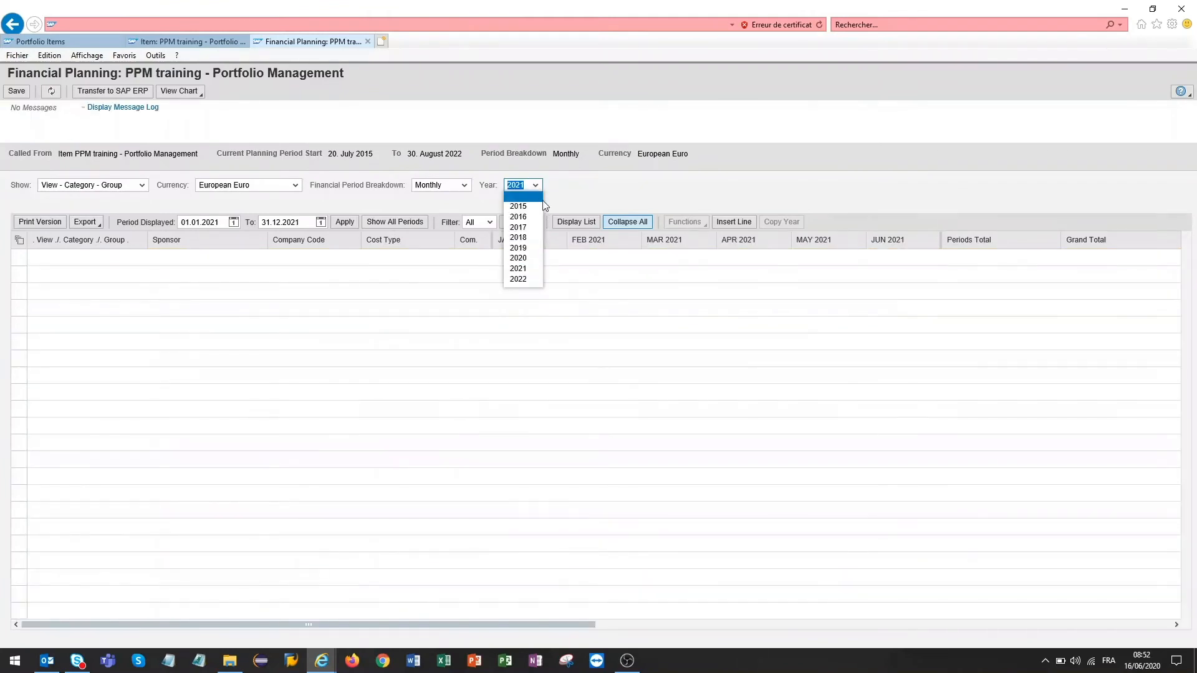
left_click(518, 258)
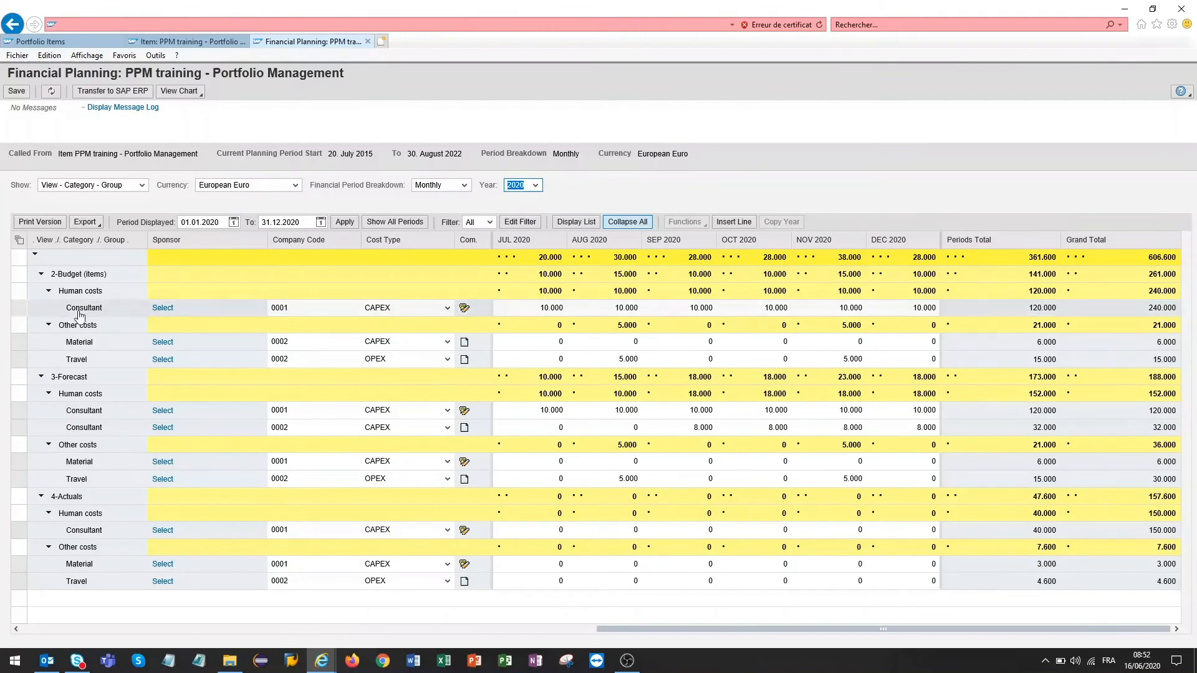
Copy the budget Consultant, Material and Travel lines from year 2020 to 2021 and display the year 2021
left_click(20, 312)
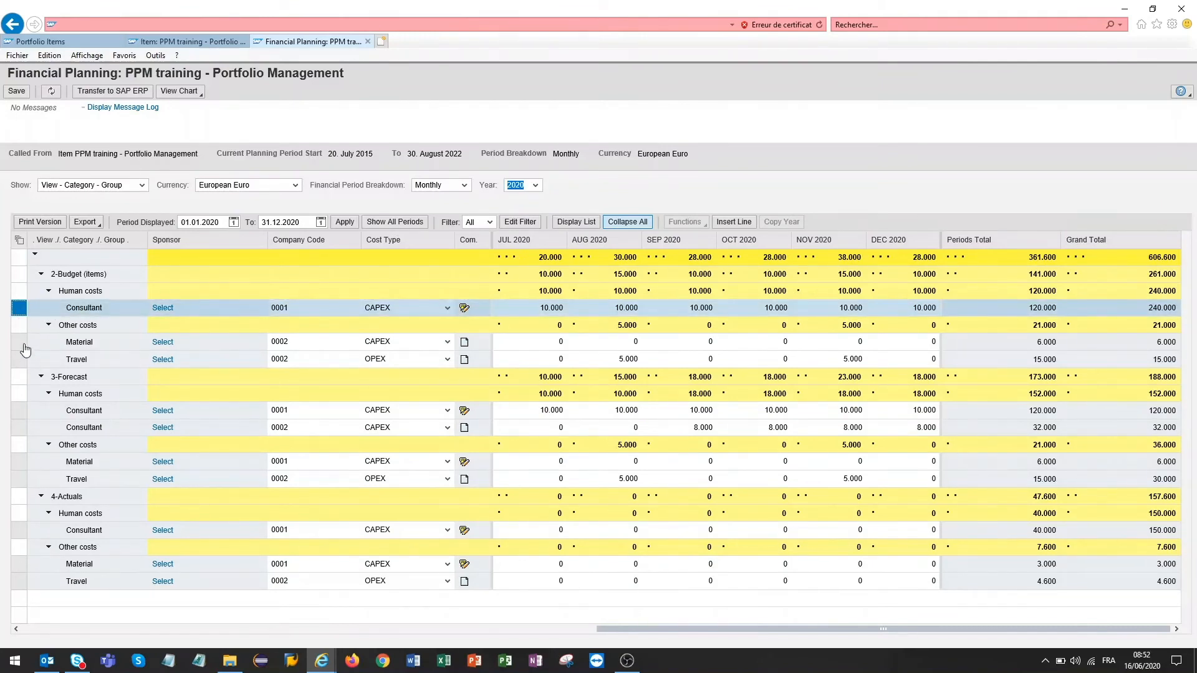
left_click(19, 342)
left_click(20, 359)
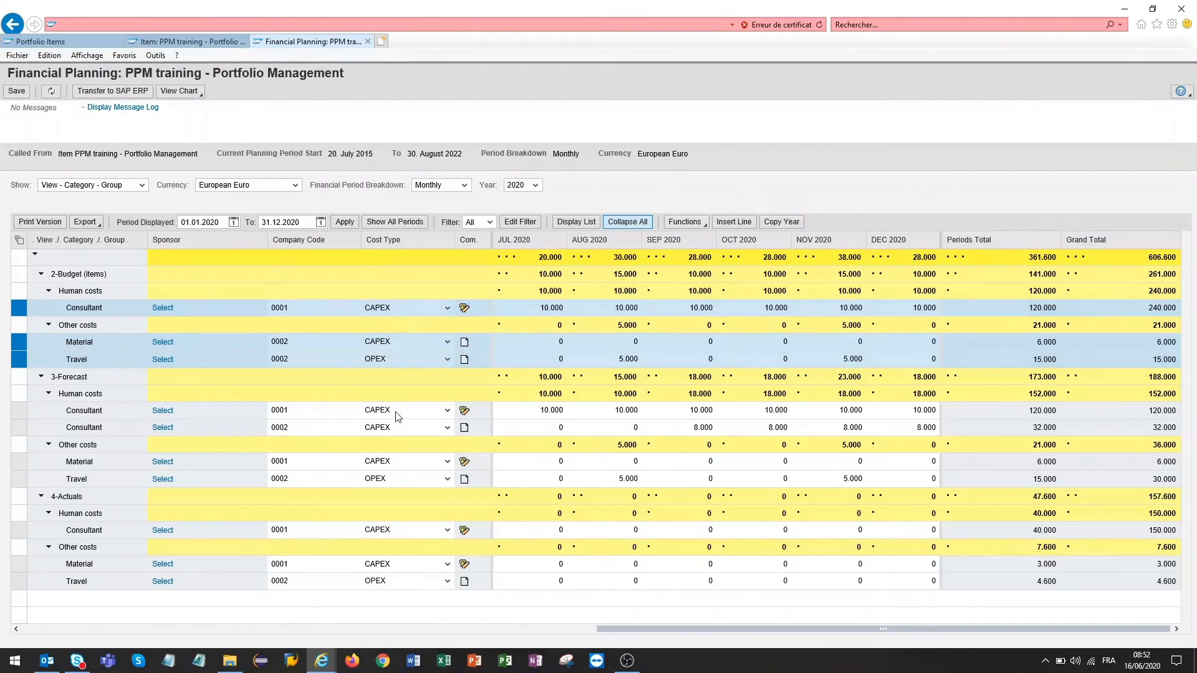
left_click(584, 353)
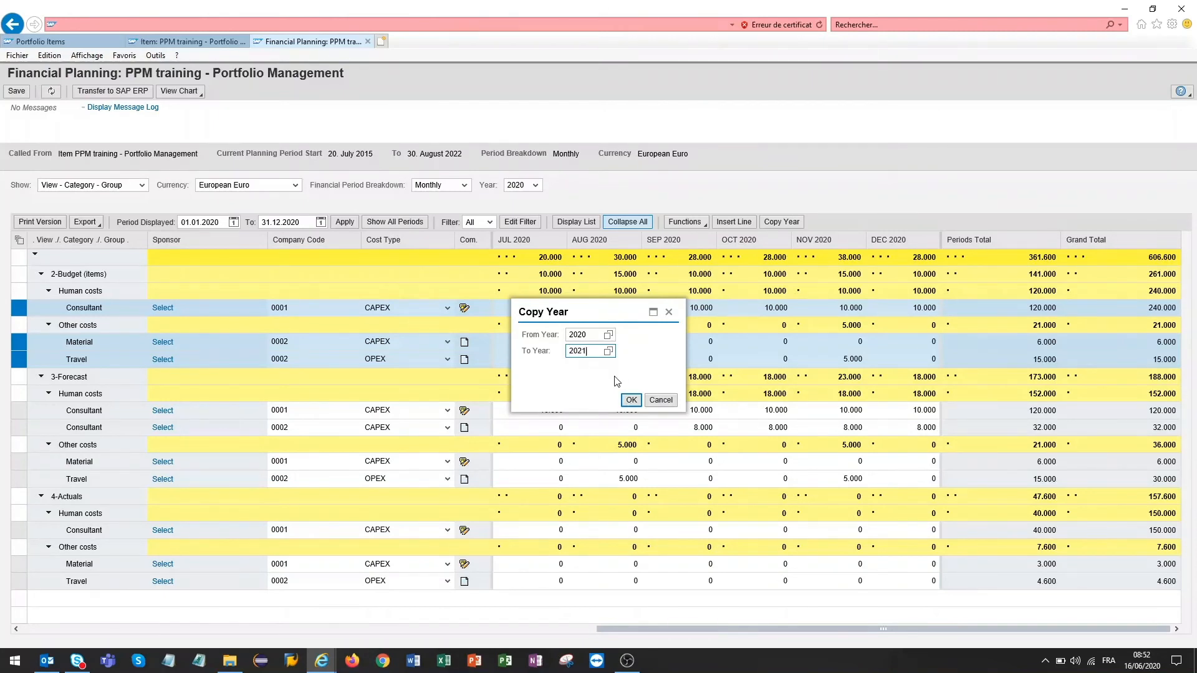
left_click(633, 399)
left_click(534, 185)
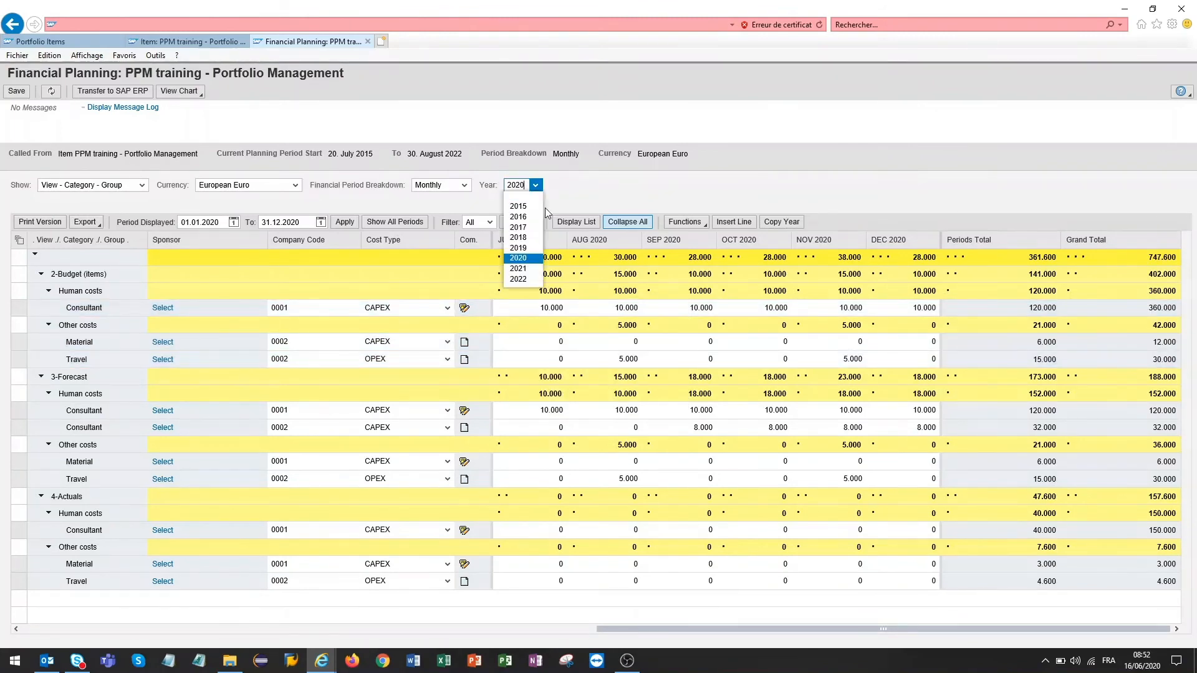
left_click(531, 270)
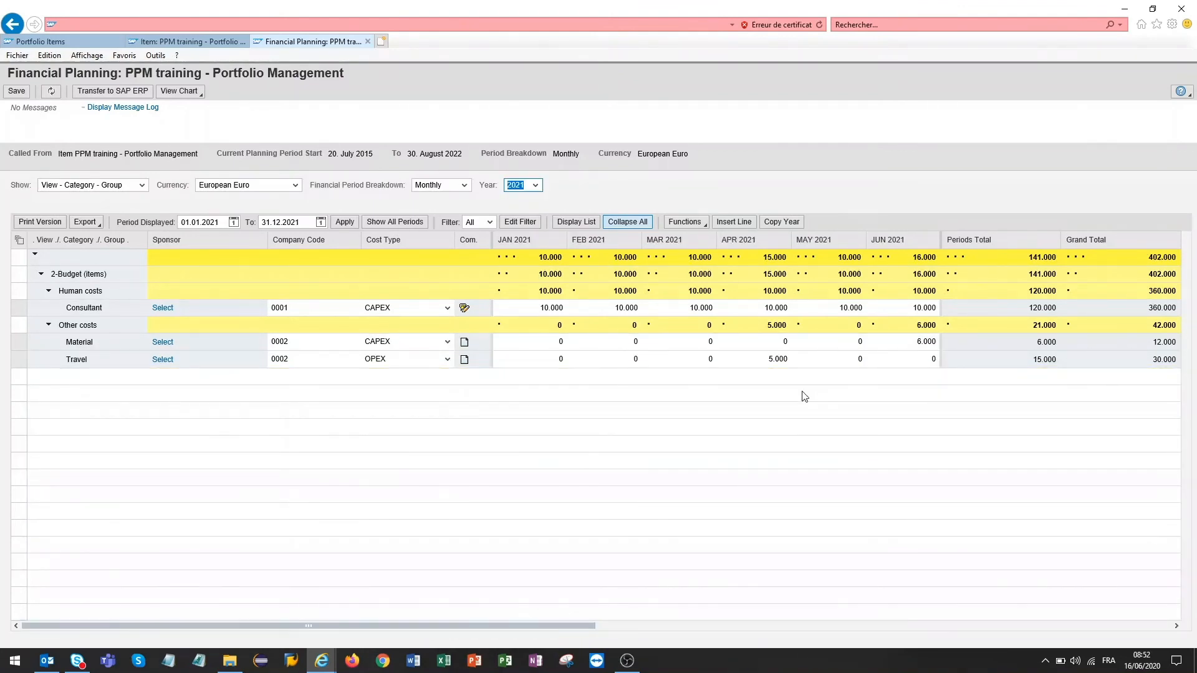
Select the 2021 budget Consultant line and list the functions available for it
left_click(20, 311)
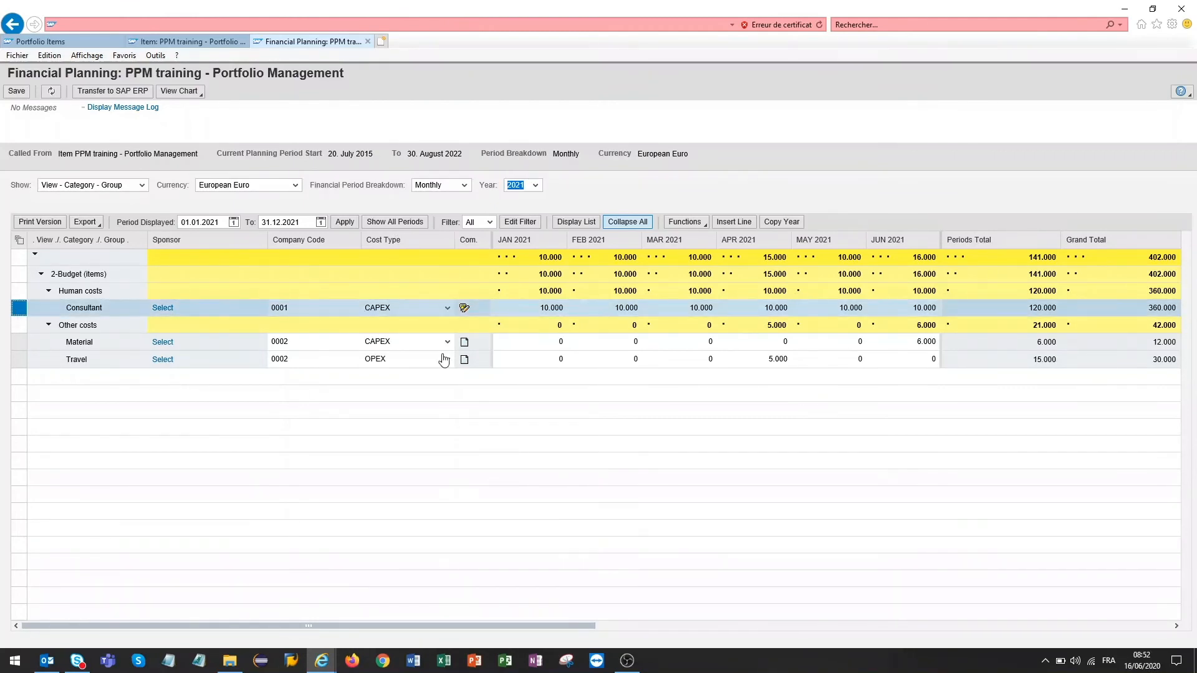
left_click(704, 224)
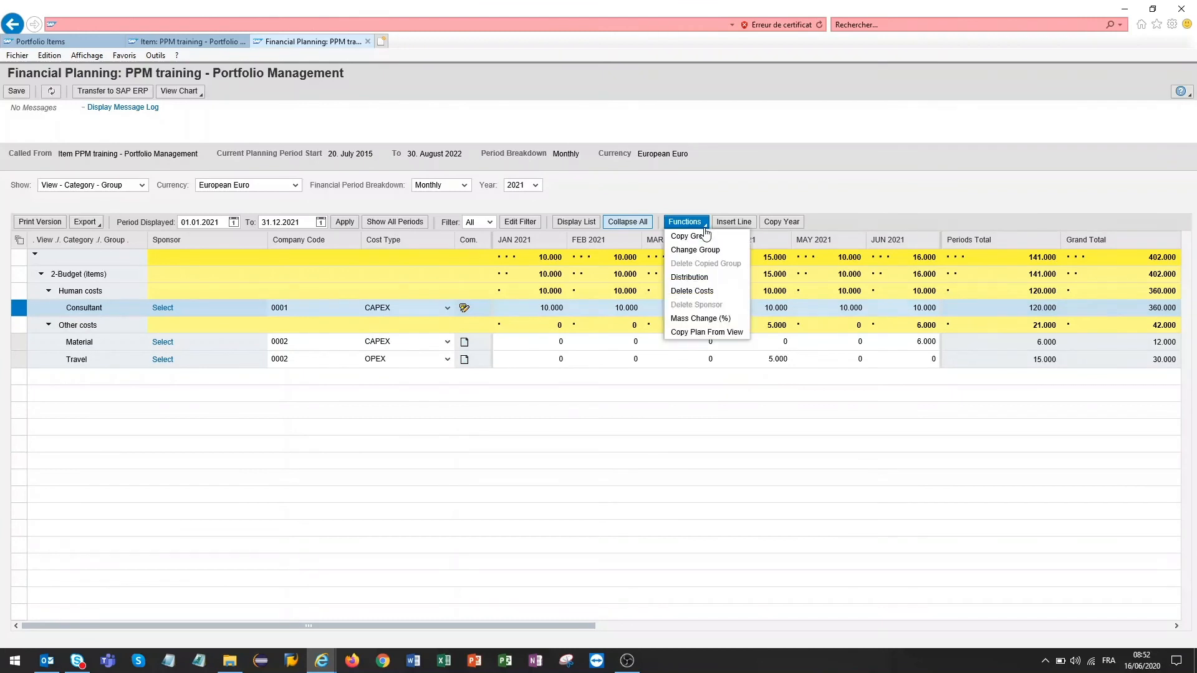